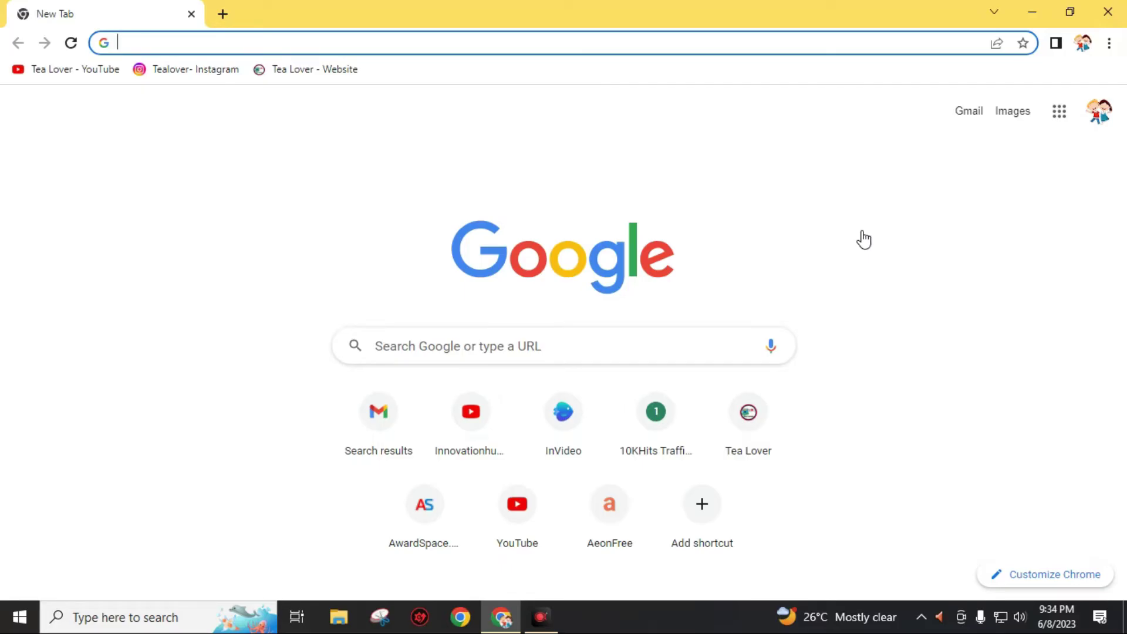
Search Google for '000webhost'.
{"action": "type", "text": "000web"}
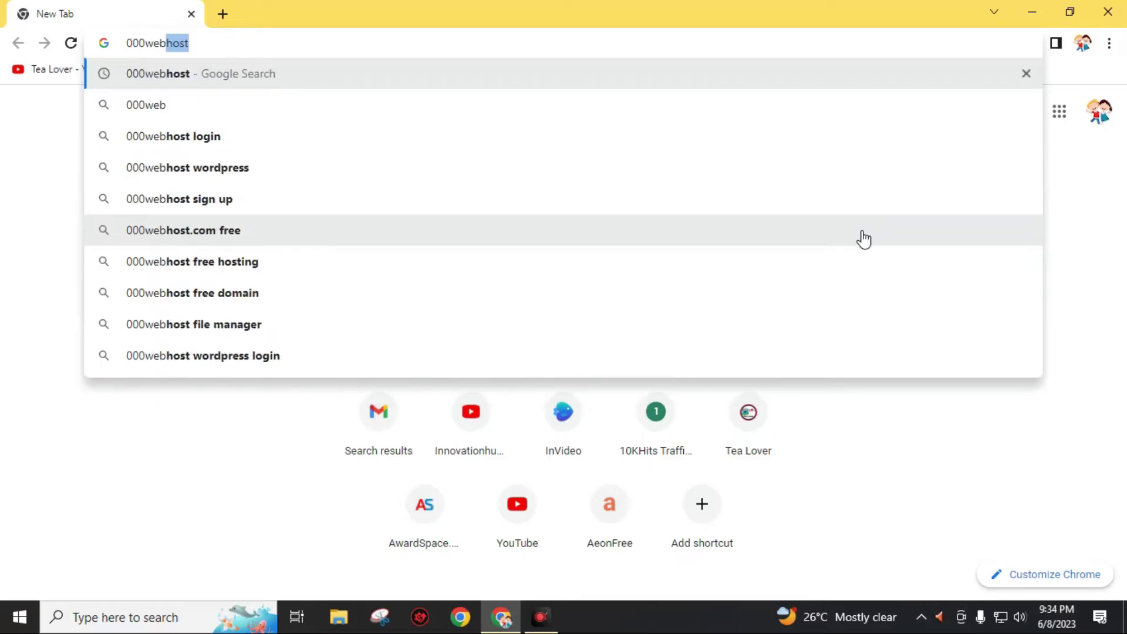
{"action": "type", "text": "host"}
{"action": "key", "text": "Return"}
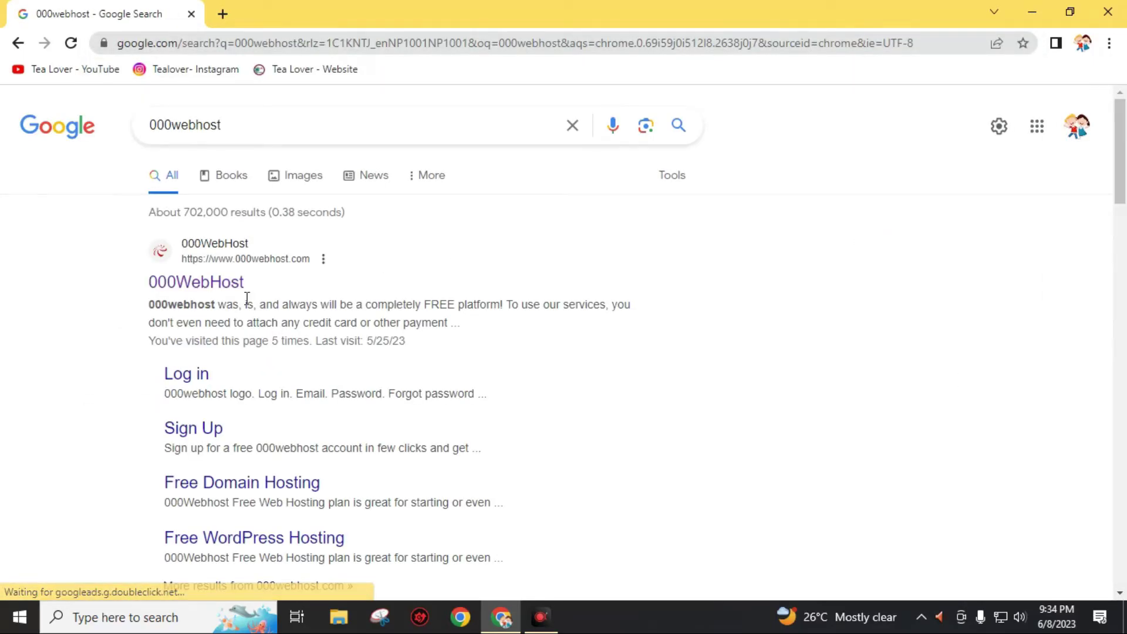
Open the 000WebHost site, review the hosting plan pricing table, and choose FREE SIGN UP.
{"action": "left_click", "coordinate": [212, 286]}
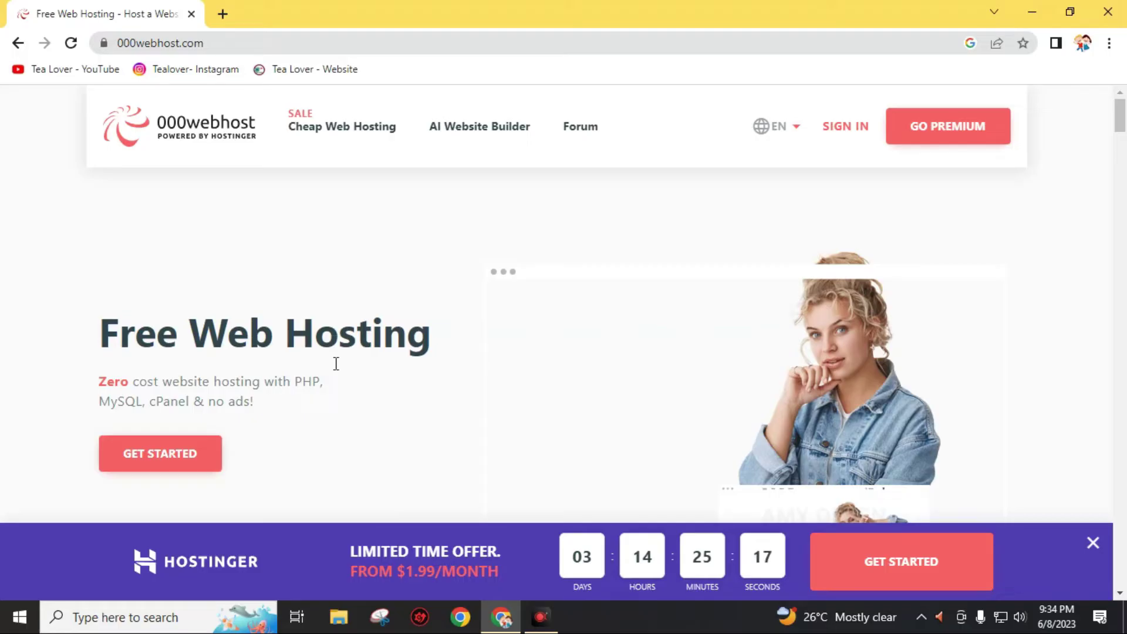
{"action": "left_click", "coordinate": [159, 468]}
{"action": "scroll", "coordinate": [262, 468], "scroll_direction": "down", "scroll_amount": 4}
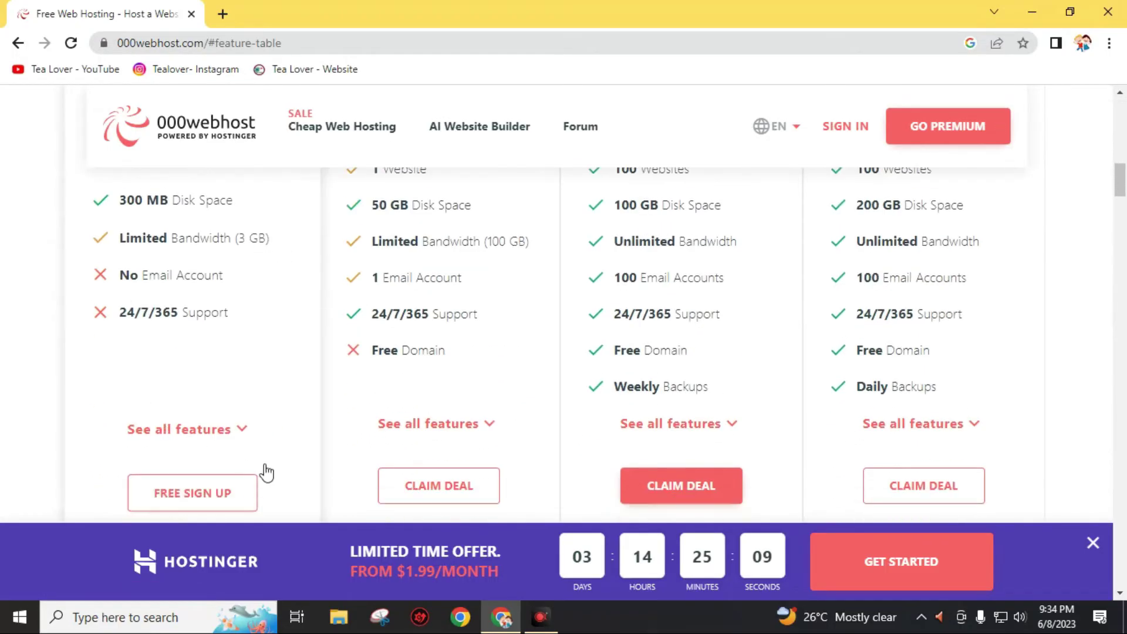
{"action": "scroll", "coordinate": [288, 470], "scroll_direction": "up", "scroll_amount": 4}
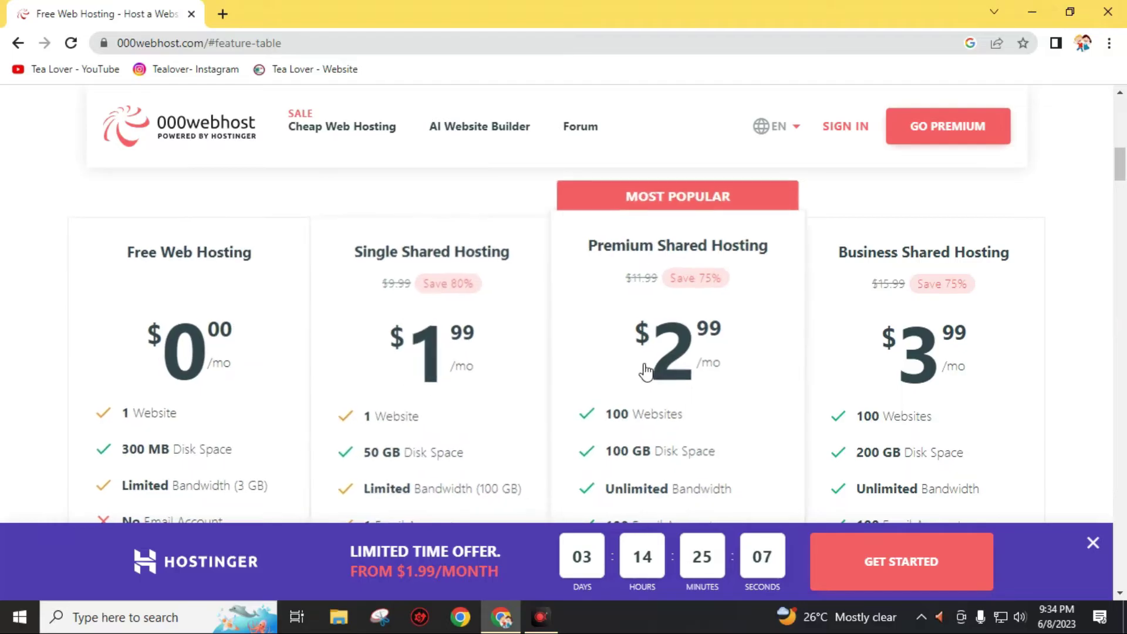
{"action": "scroll", "coordinate": [681, 400], "scroll_direction": "down", "scroll_amount": 2}
{"action": "scroll", "coordinate": [685, 398], "scroll_direction": "down", "scroll_amount": 3}
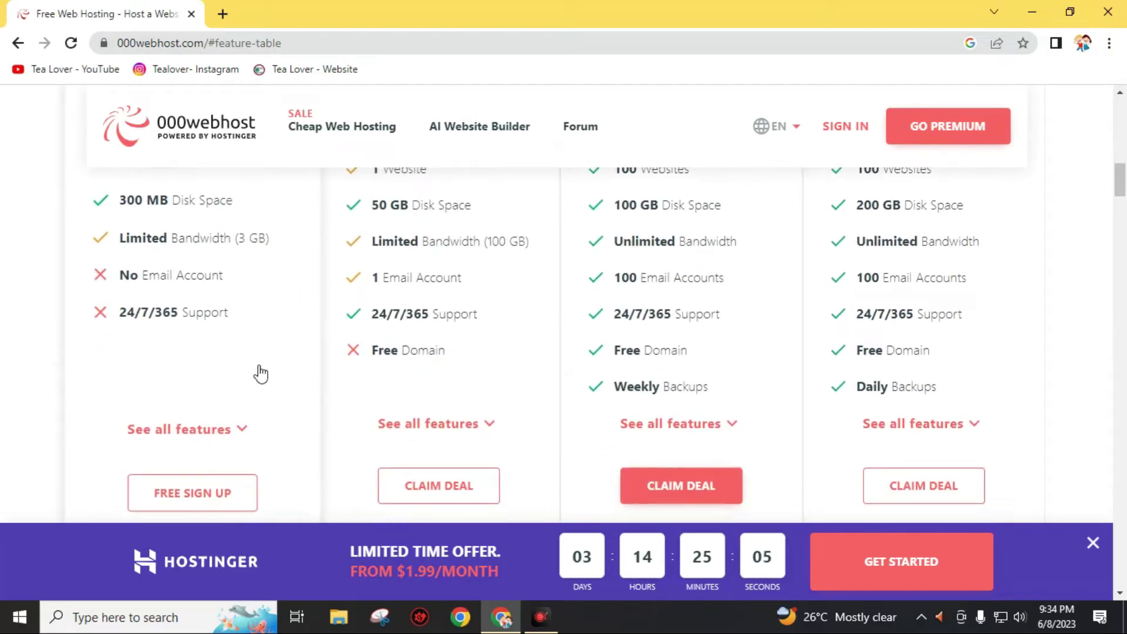
{"action": "scroll", "coordinate": [194, 305], "scroll_direction": "up", "scroll_amount": 3}
{"action": "scroll", "coordinate": [158, 376], "scroll_direction": "down", "scroll_amount": 2}
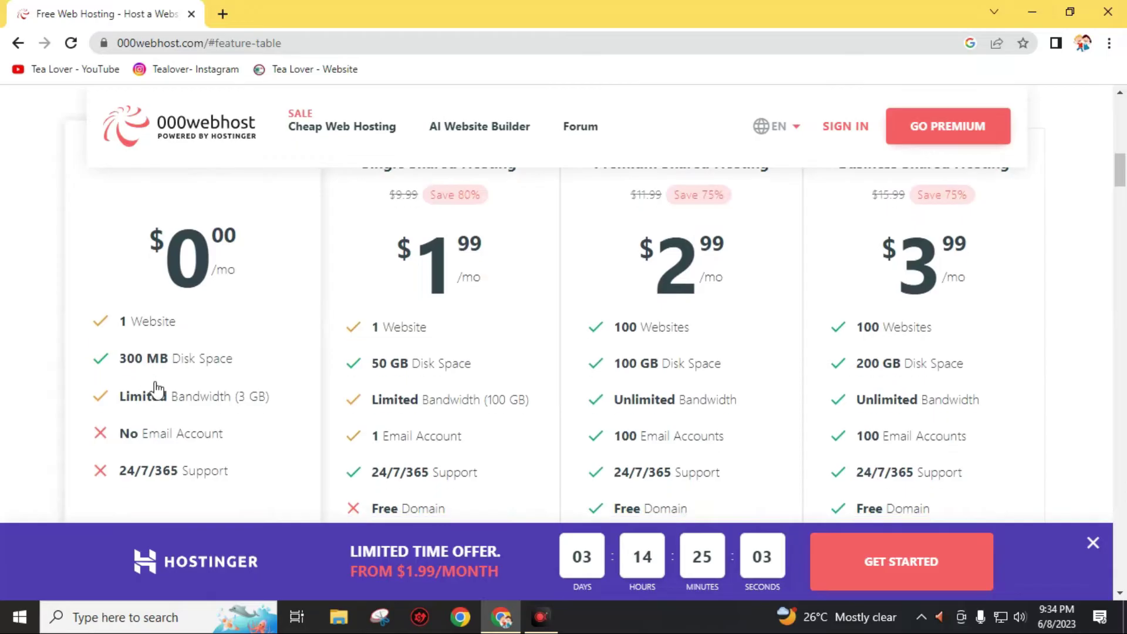
{"action": "scroll", "coordinate": [171, 411], "scroll_direction": "down", "scroll_amount": 3}
{"action": "left_click", "coordinate": [205, 344]}
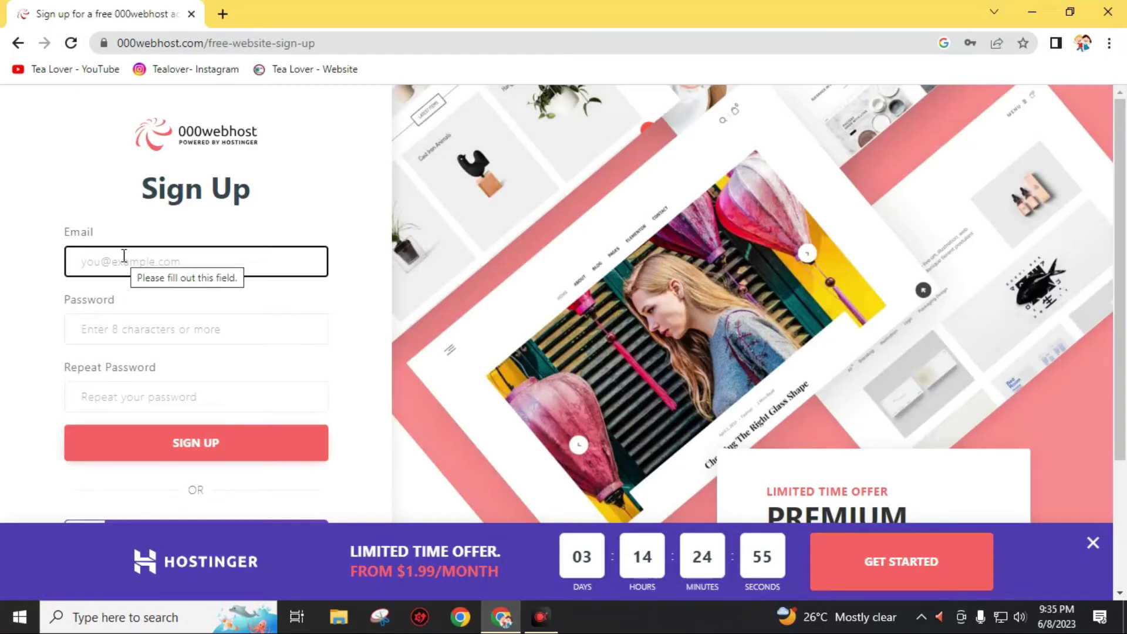
Fill the sign-up form with the saved email and the password twice, then submit it.
{"action": "left_click", "coordinate": [124, 256]}
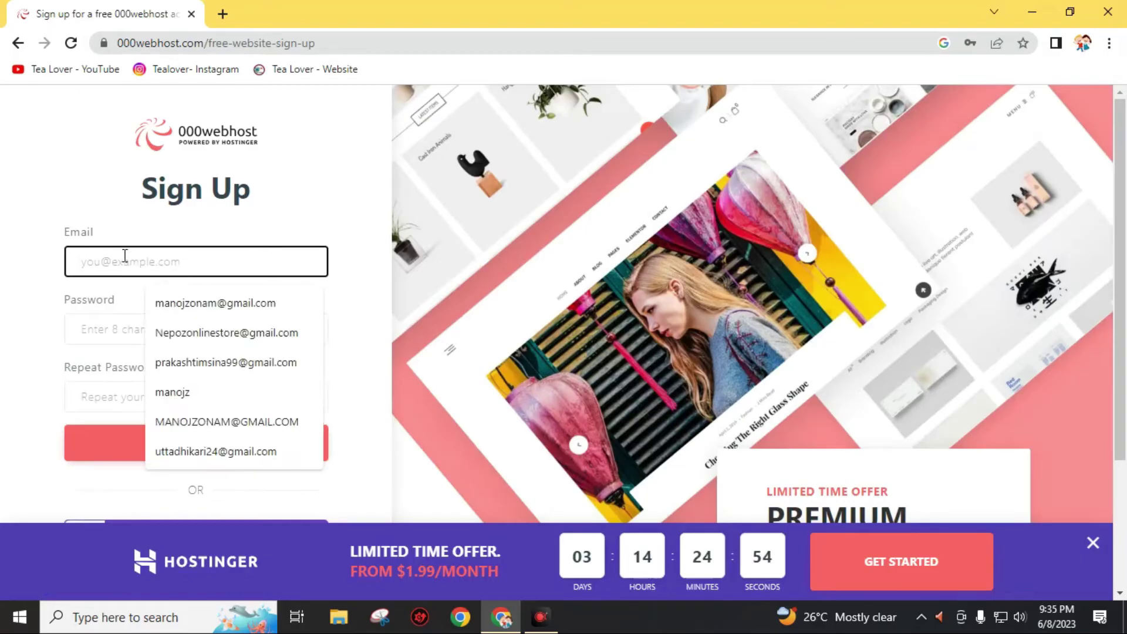
{"action": "left_click", "coordinate": [171, 304]}
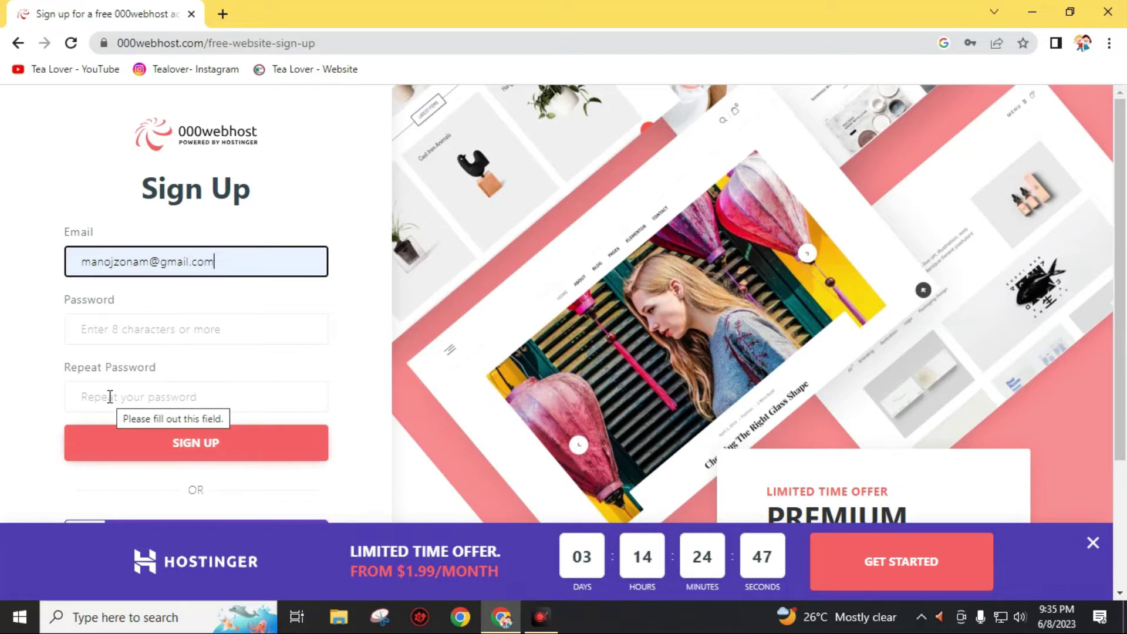
{"action": "left_click", "coordinate": [121, 330]}
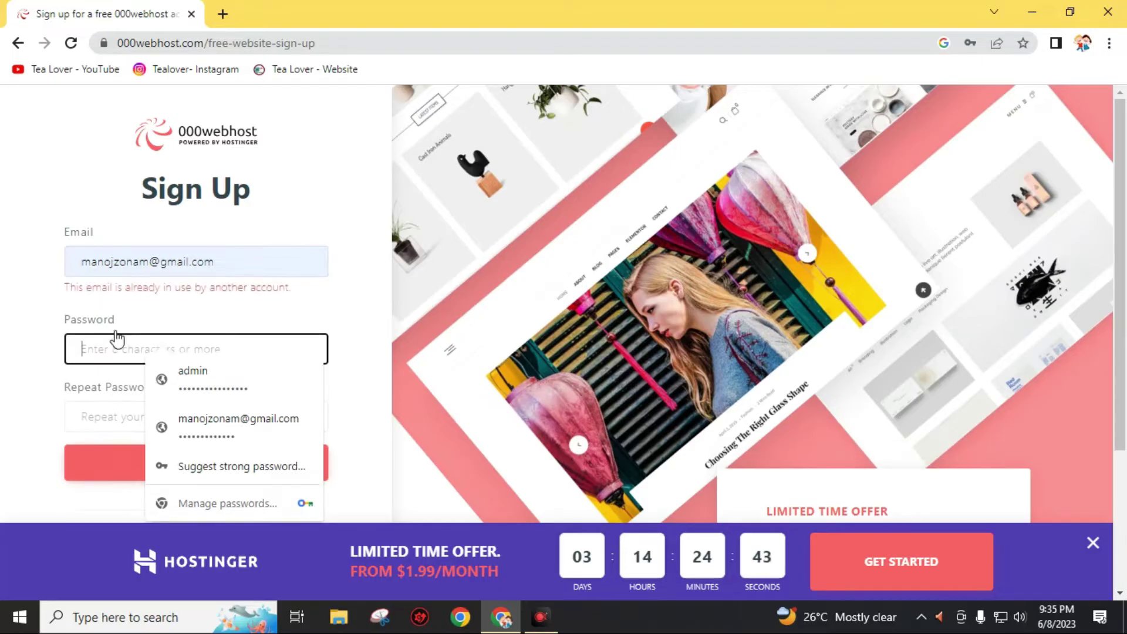
{"action": "type", "text": "•••••"}
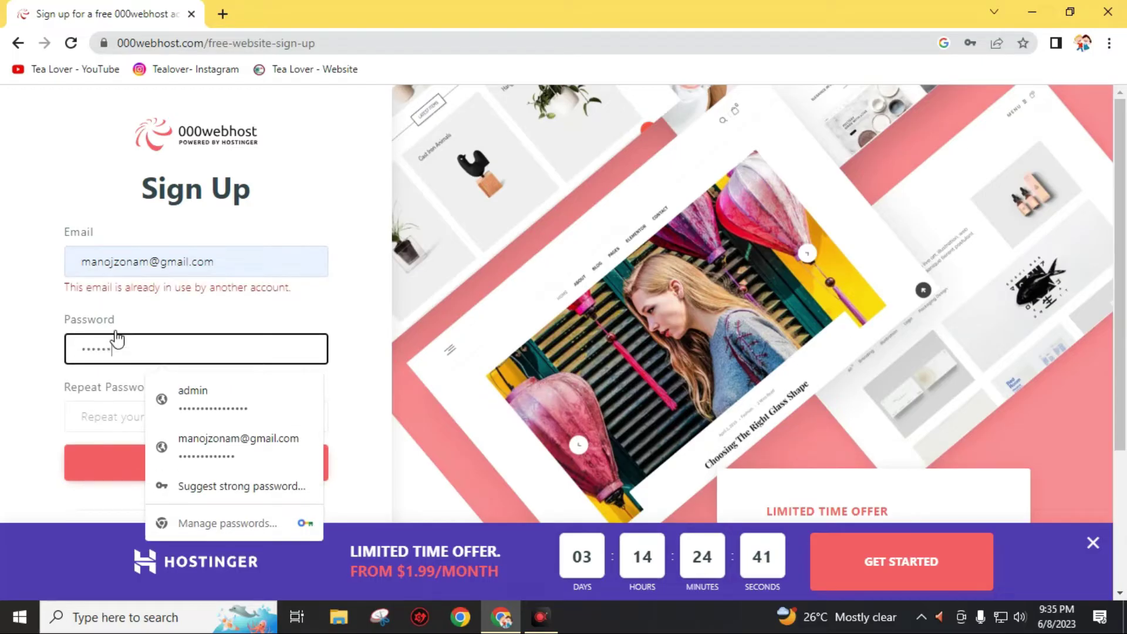
{"action": "type", "text": "••••••••"}
{"action": "key", "text": "Tab"}
{"action": "type", "text": "•••••"}
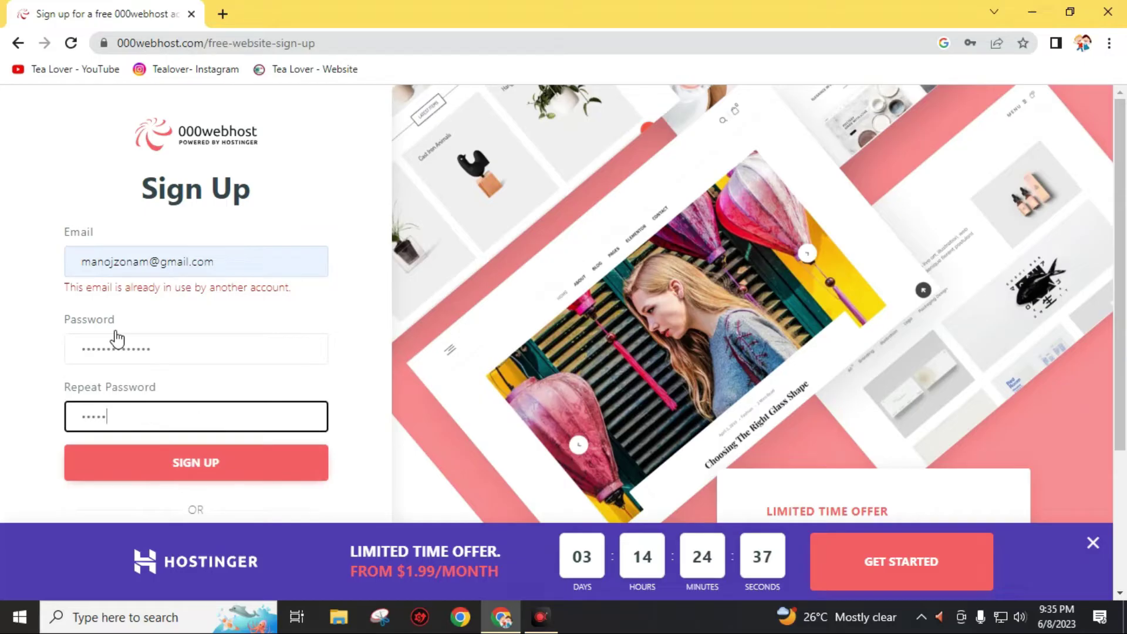
{"action": "type", "text": "••••••••"}
{"action": "left_click", "coordinate": [184, 468]}
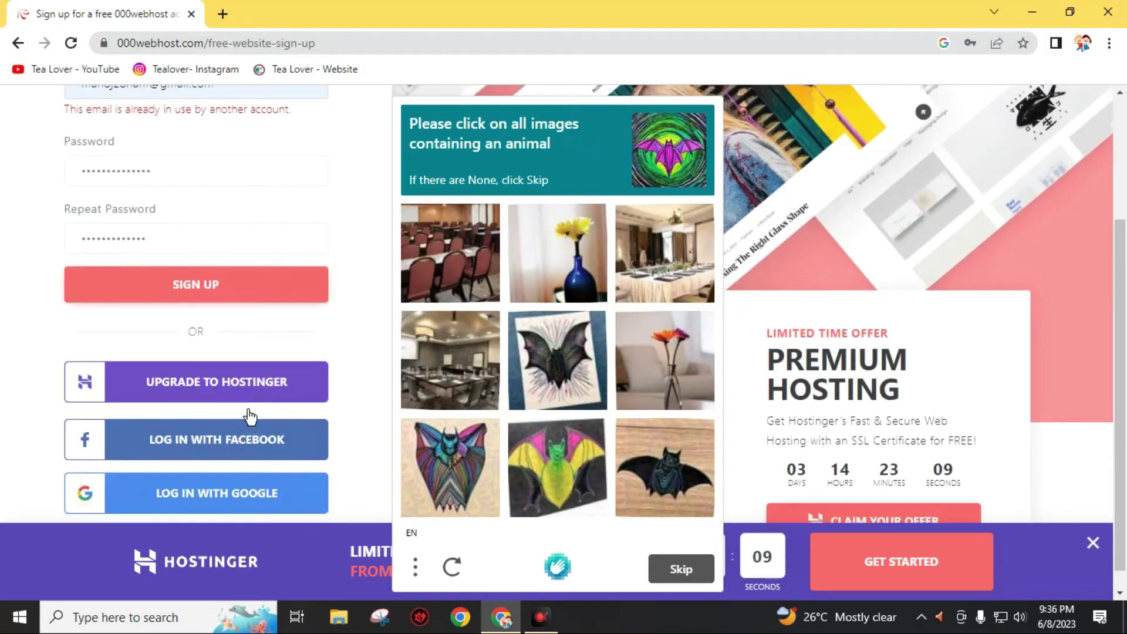
Log in to 000webhost using the saved Google account.
{"action": "scroll", "coordinate": [247, 415], "scroll_direction": "down", "scroll_amount": 1}
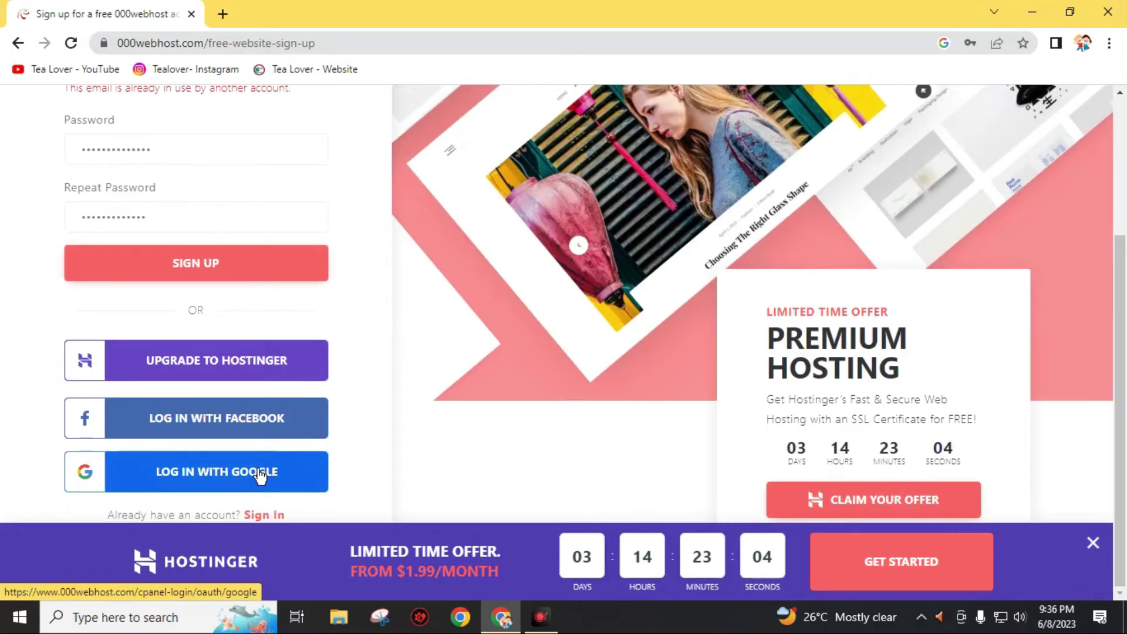
{"action": "left_click", "coordinate": [264, 473]}
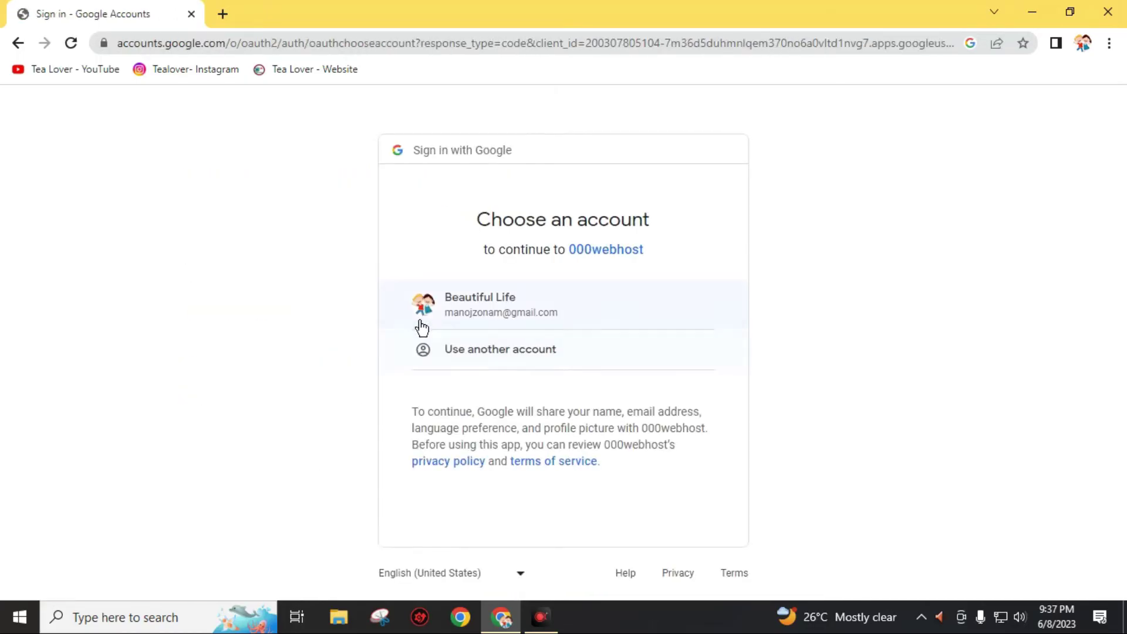
{"action": "left_click", "coordinate": [438, 321]}
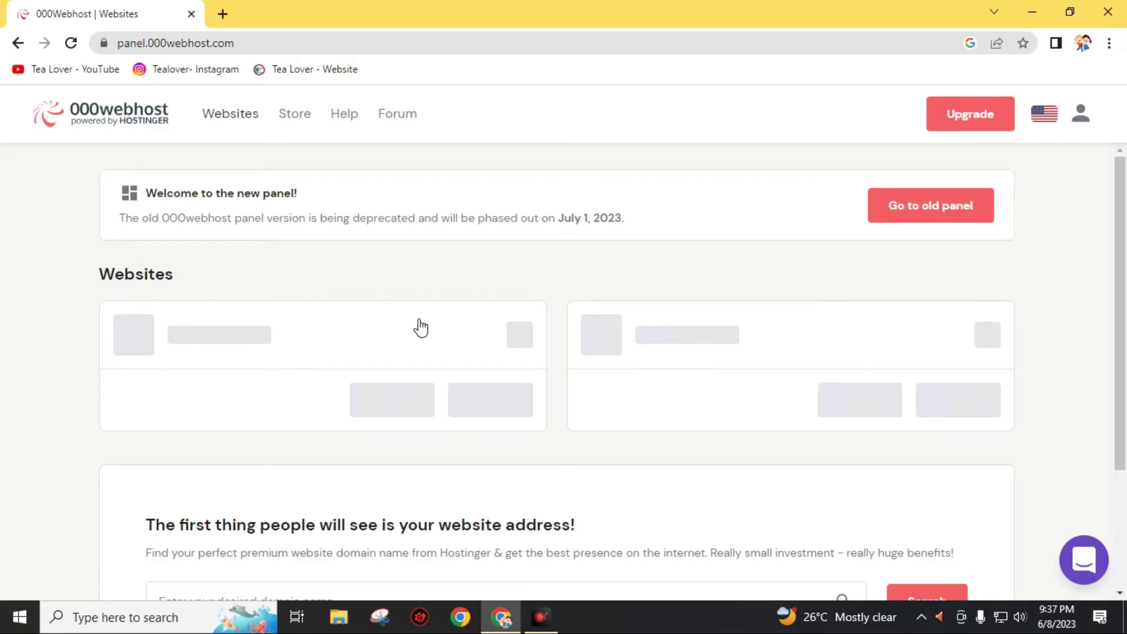
Scroll through the 000webhost Websites dashboard to review the site list.
{"action": "scroll", "coordinate": [433, 319], "scroll_direction": "down", "scroll_amount": 3}
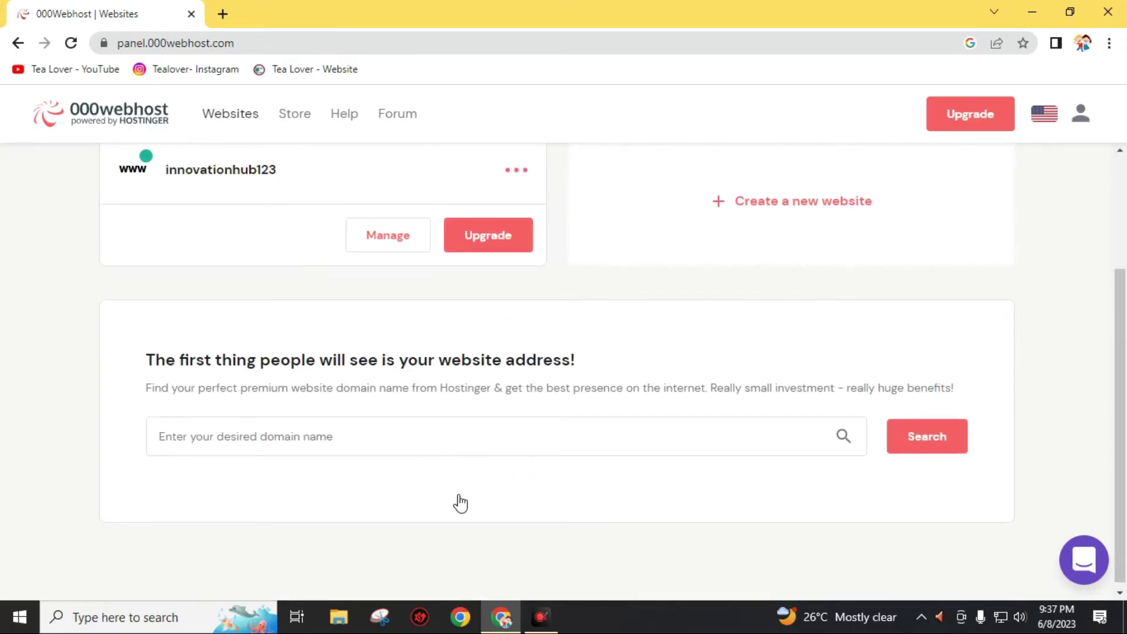
{"action": "scroll", "coordinate": [461, 504], "scroll_direction": "up", "scroll_amount": 1}
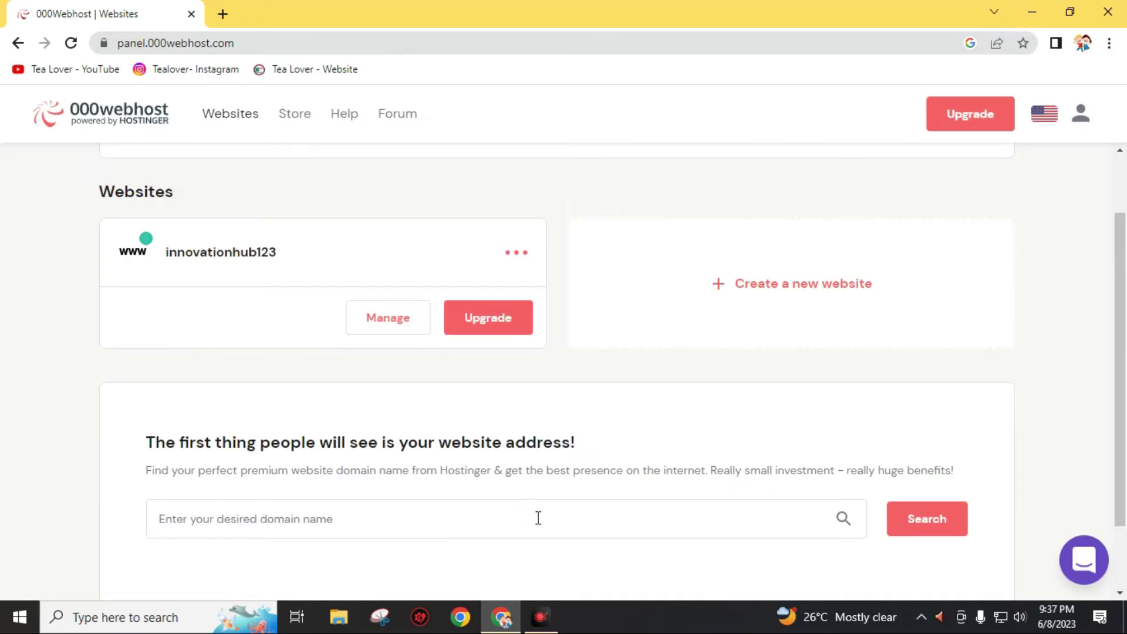
{"action": "scroll", "coordinate": [536, 516], "scroll_direction": "up", "scroll_amount": 1}
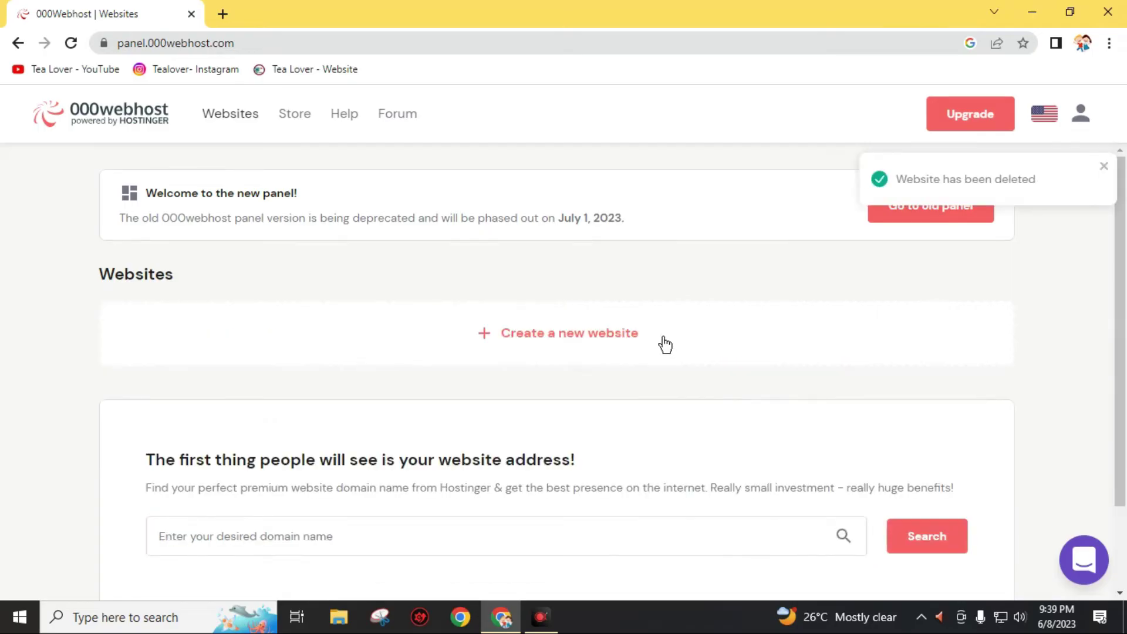
Create a new website named 'My first Webstie' protected with a password.
{"action": "left_click", "coordinate": [600, 343]}
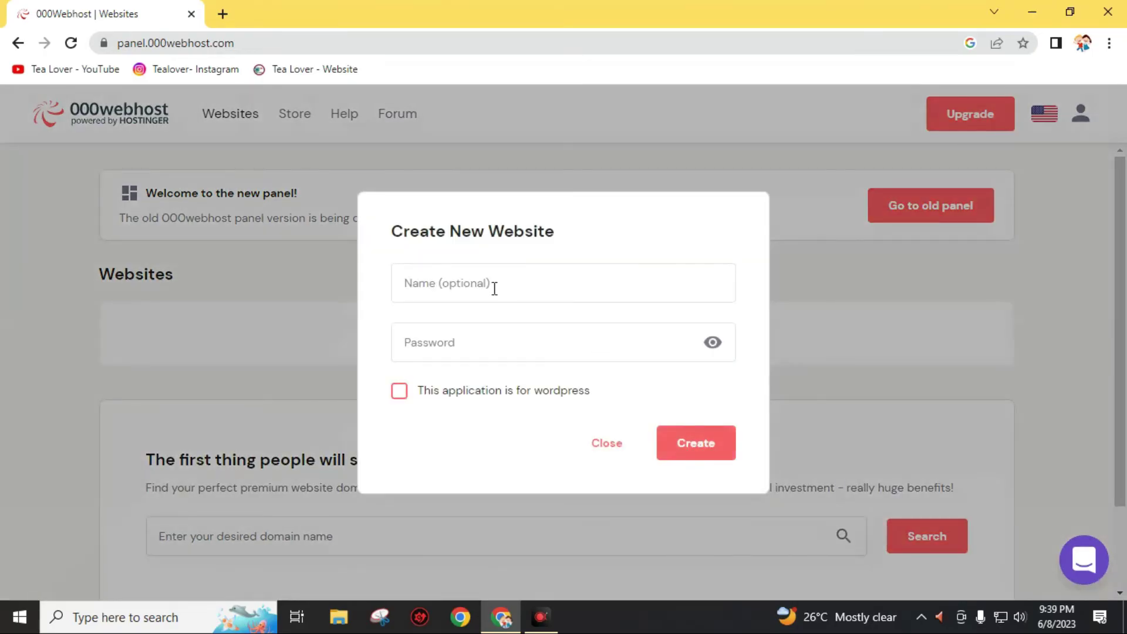
{"action": "left_click", "coordinate": [495, 288]}
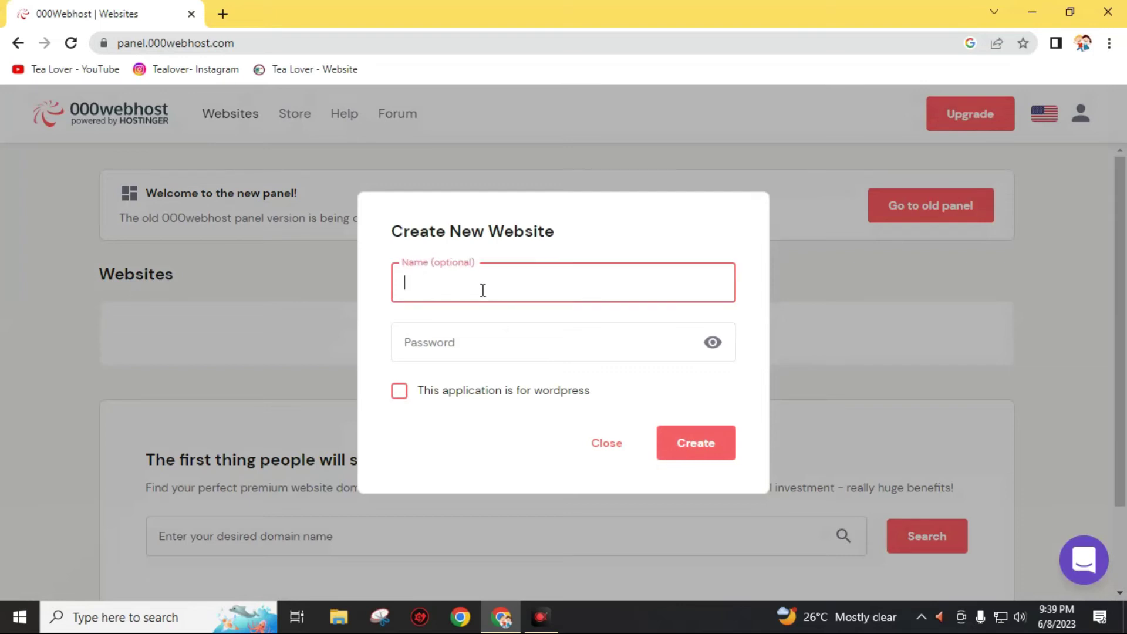
{"action": "key", "text": "Tab"}
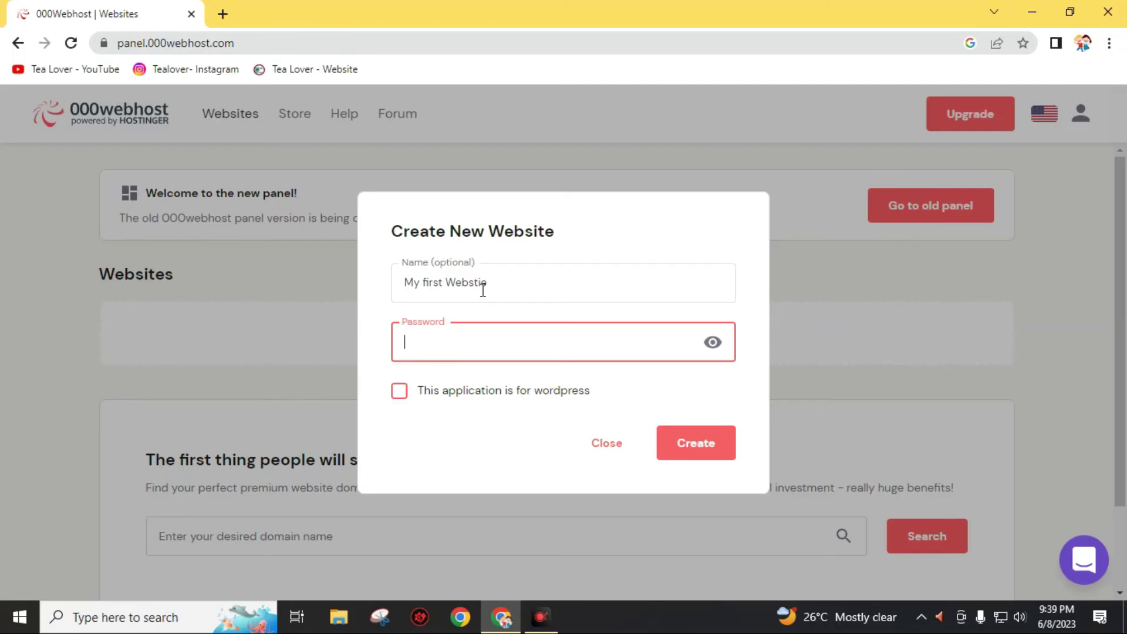
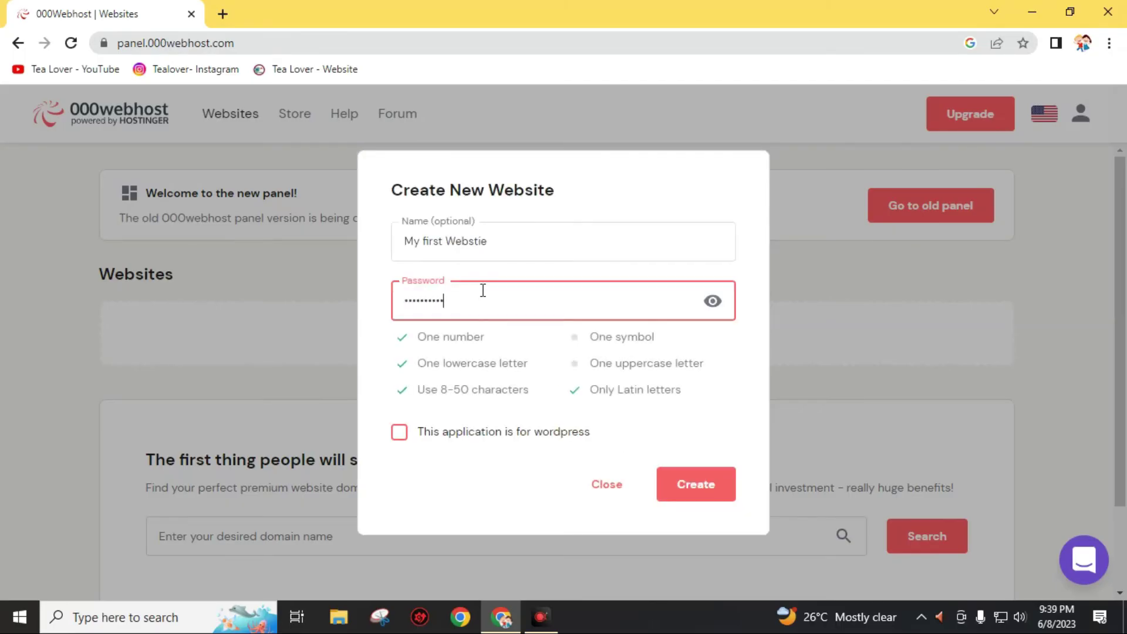
{"action": "left_click", "coordinate": [693, 487]}
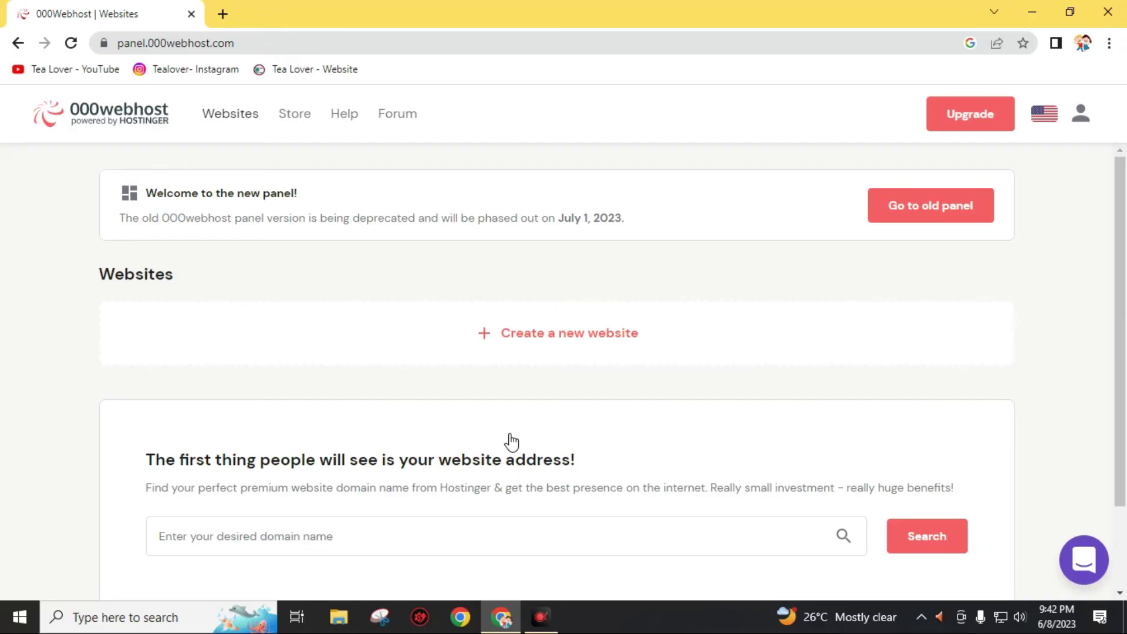
In a new tab, search Google for 'freehosting' and open the FreeHosting.com home page.
{"action": "left_click", "coordinate": [223, 15]}
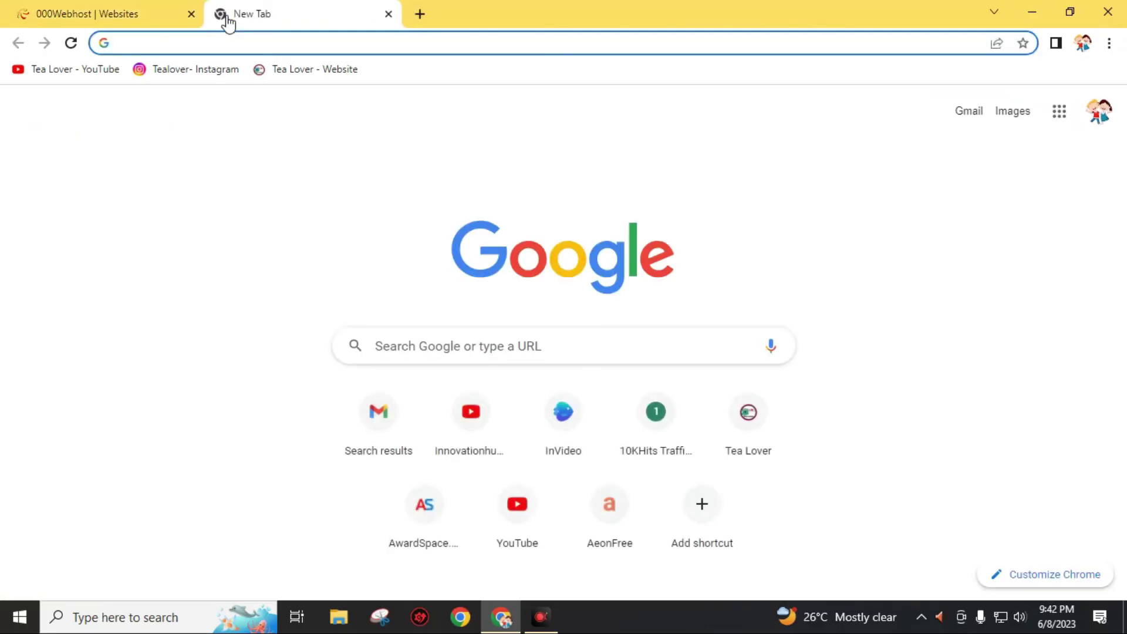
{"action": "type", "text": "fr"}
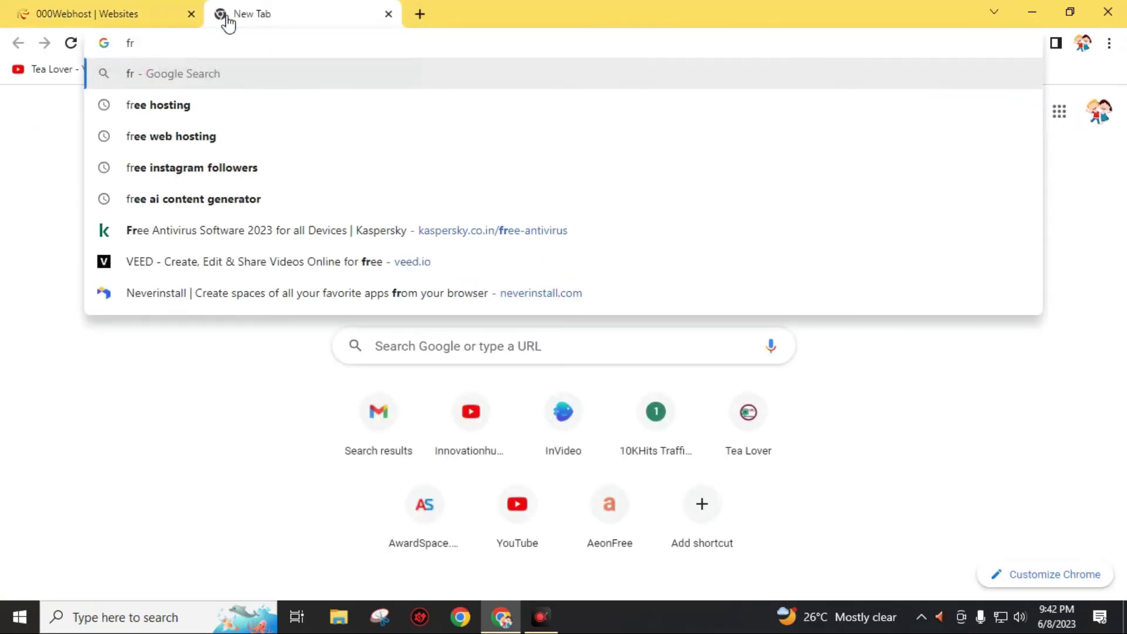
{"action": "type", "text": "eegh"}
{"action": "key", "text": "BackSpace"}
{"action": "key", "text": "BackSpace"}
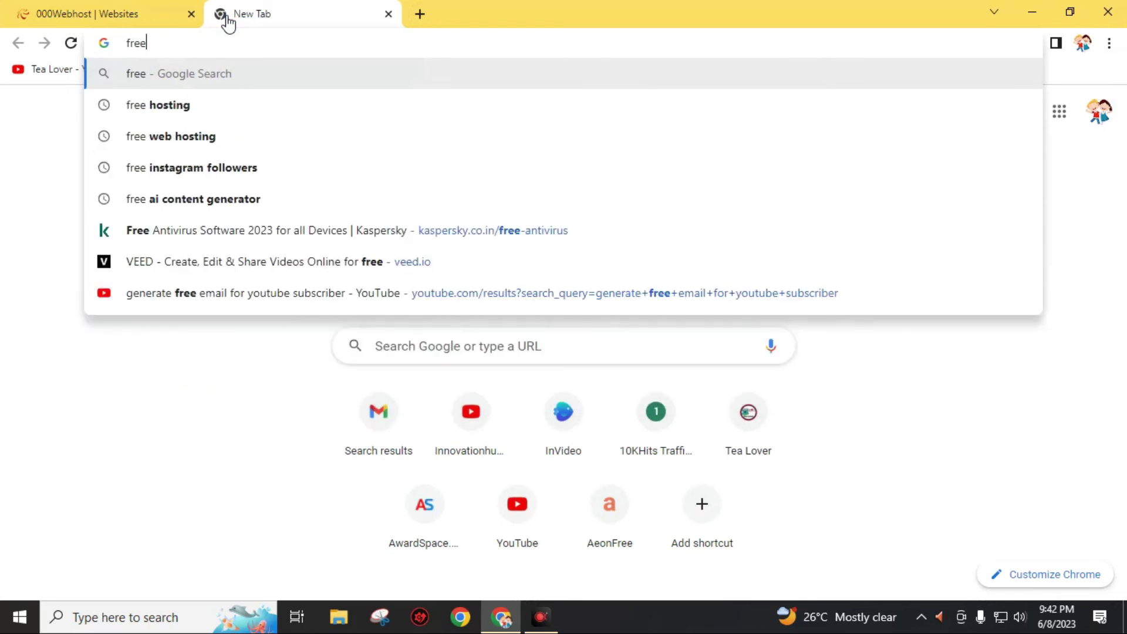
{"action": "type", "text": "hosting"}
{"action": "key", "text": "Return"}
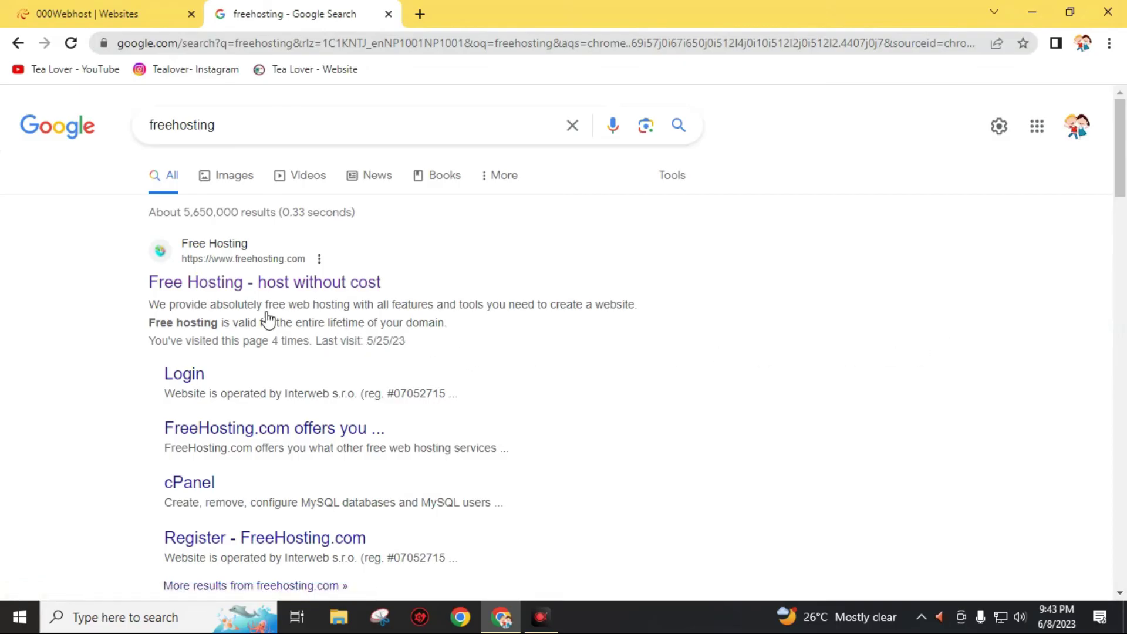
{"action": "left_click", "coordinate": [315, 288]}
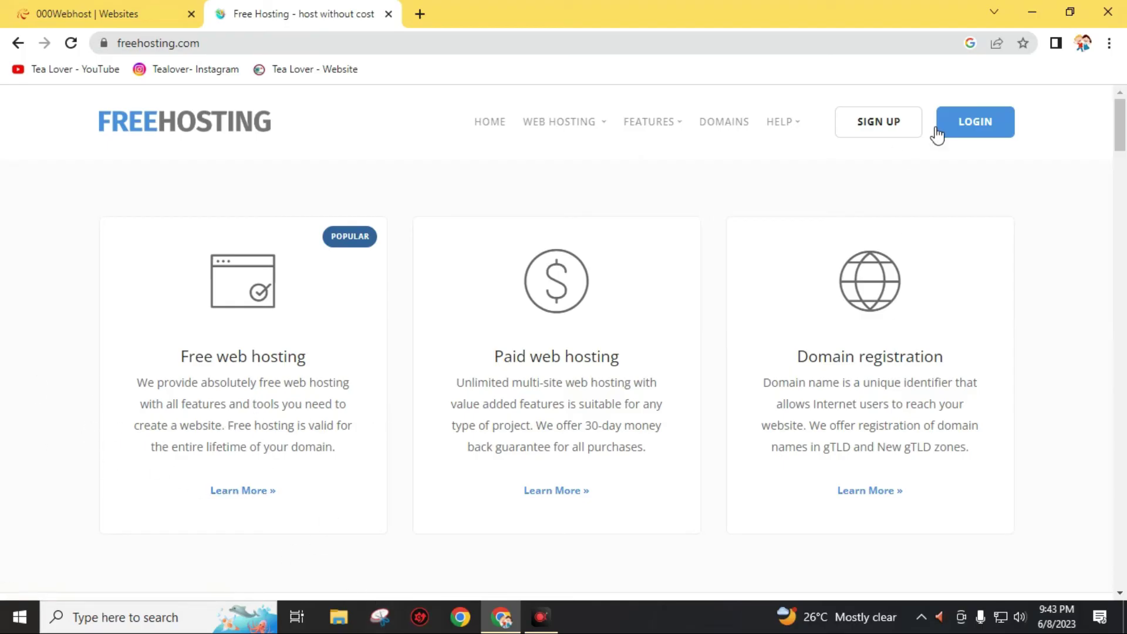
Log in to FreeHosting.com past the reCAPTCHA, then browse the Domains and Services menus.
{"action": "left_click", "coordinate": [976, 133]}
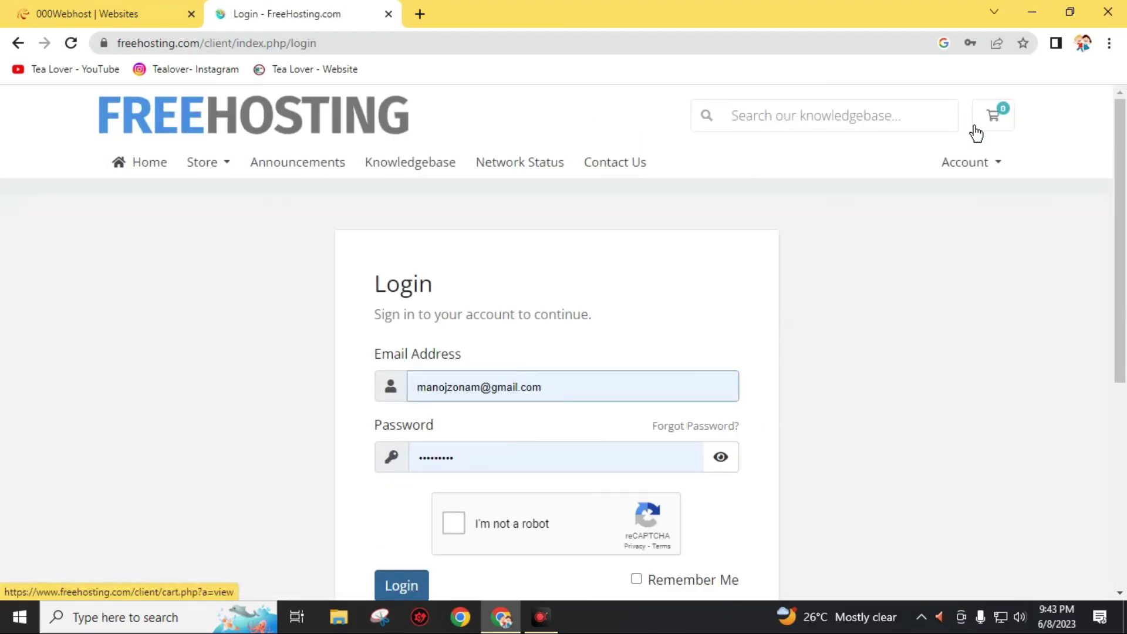
{"action": "scroll", "coordinate": [639, 410], "scroll_direction": "down", "scroll_amount": 3}
{"action": "left_click", "coordinate": [463, 370]}
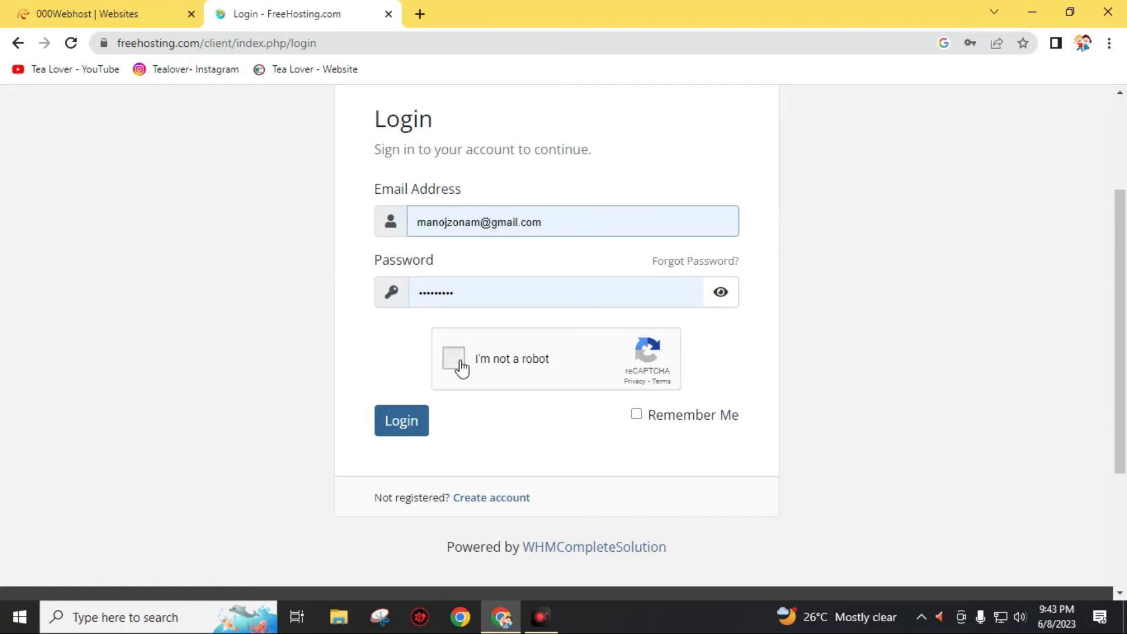
{"action": "left_click", "coordinate": [403, 428]}
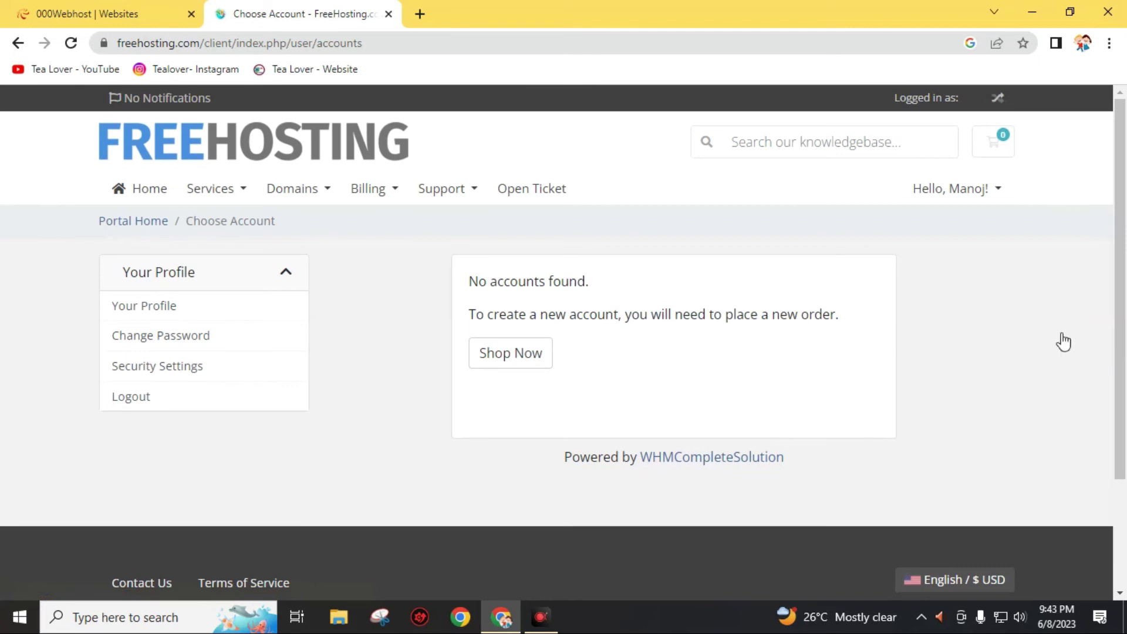
{"action": "left_click", "coordinate": [288, 194]}
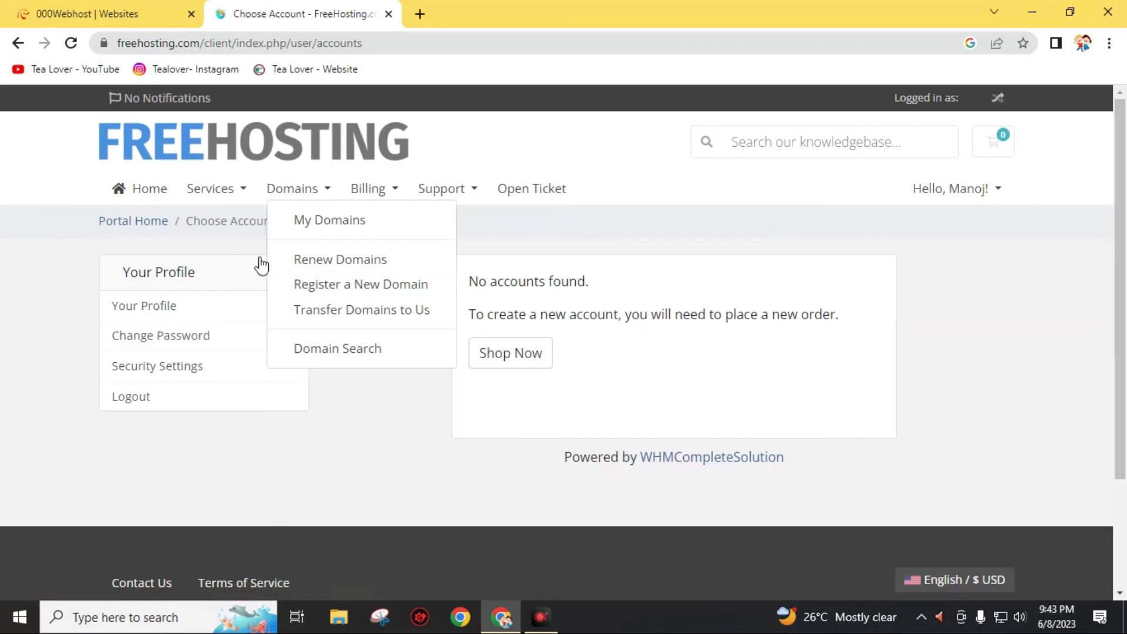
{"action": "left_click", "coordinate": [226, 197]}
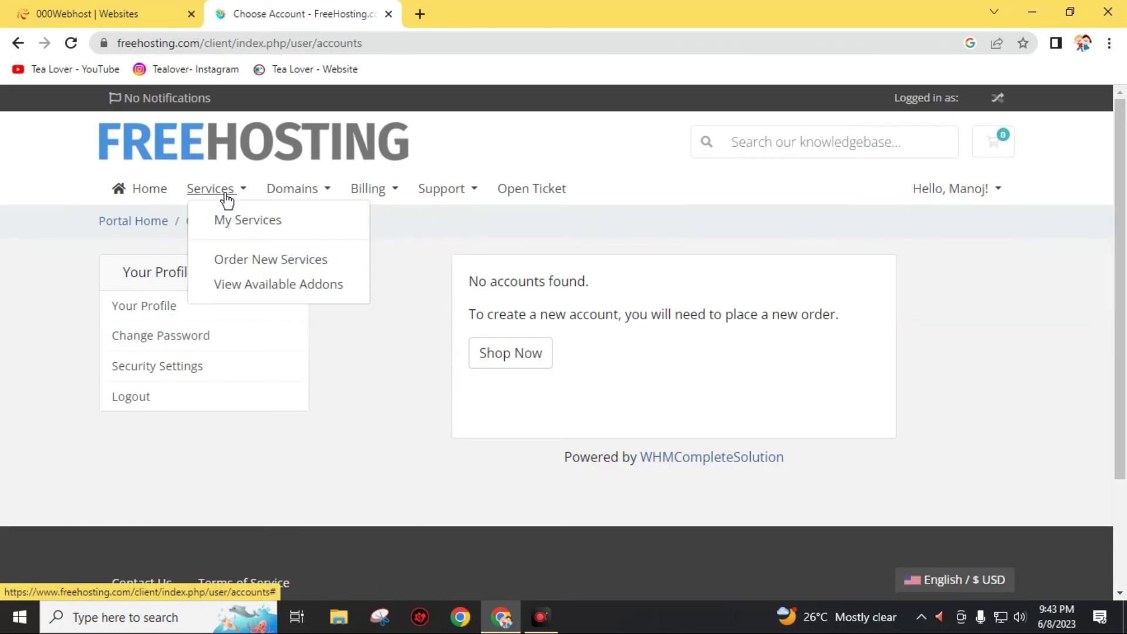
{"action": "left_click", "coordinate": [380, 418]}
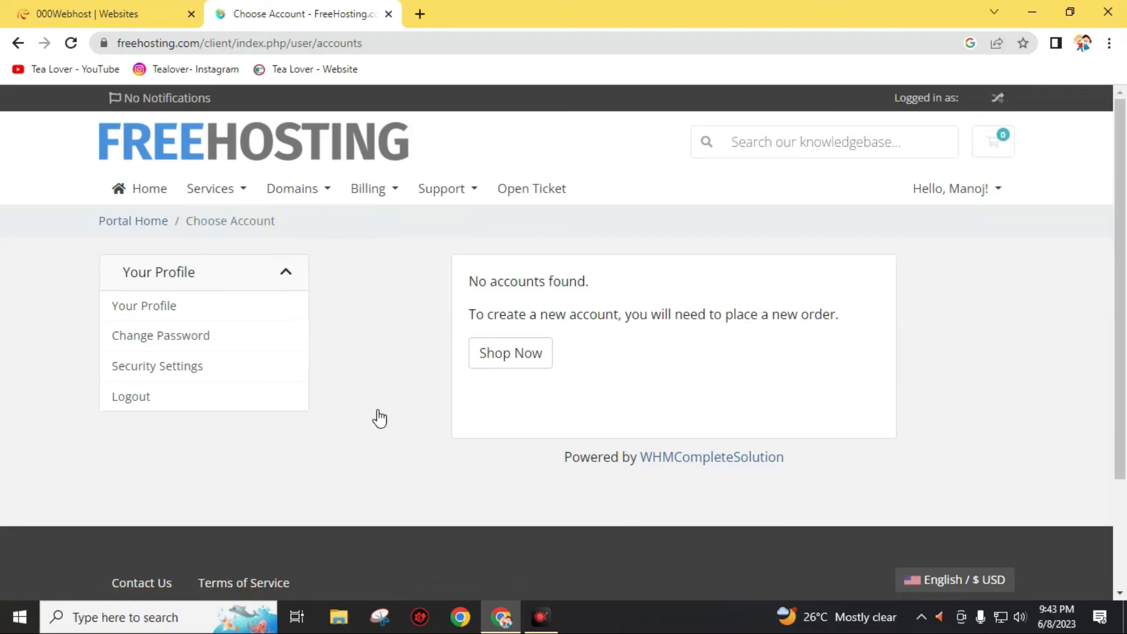